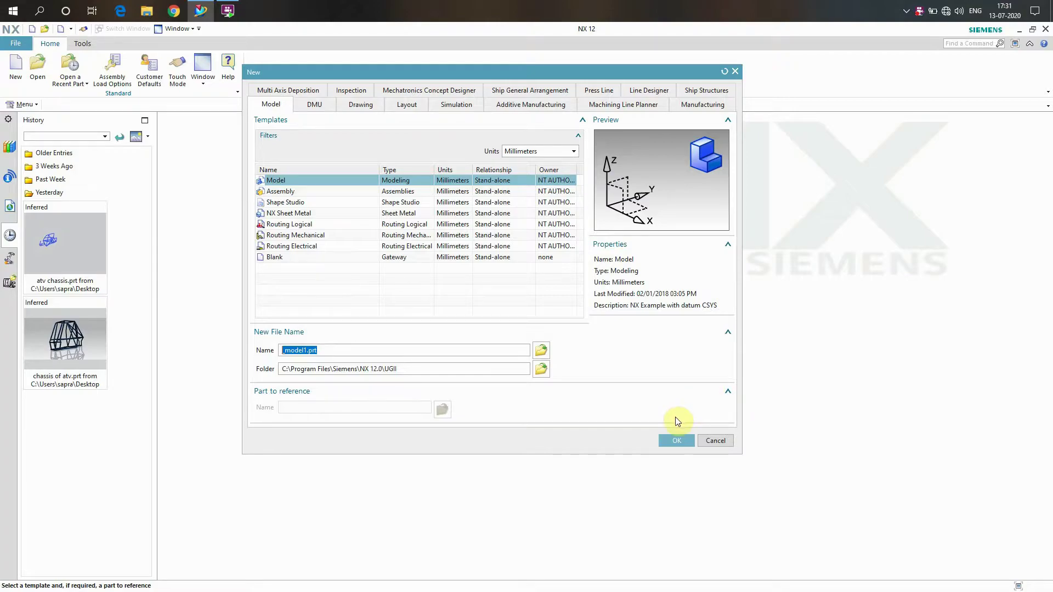
- Create a new Model part in millimetres and start a sketch on the XY plane
click(676, 442)
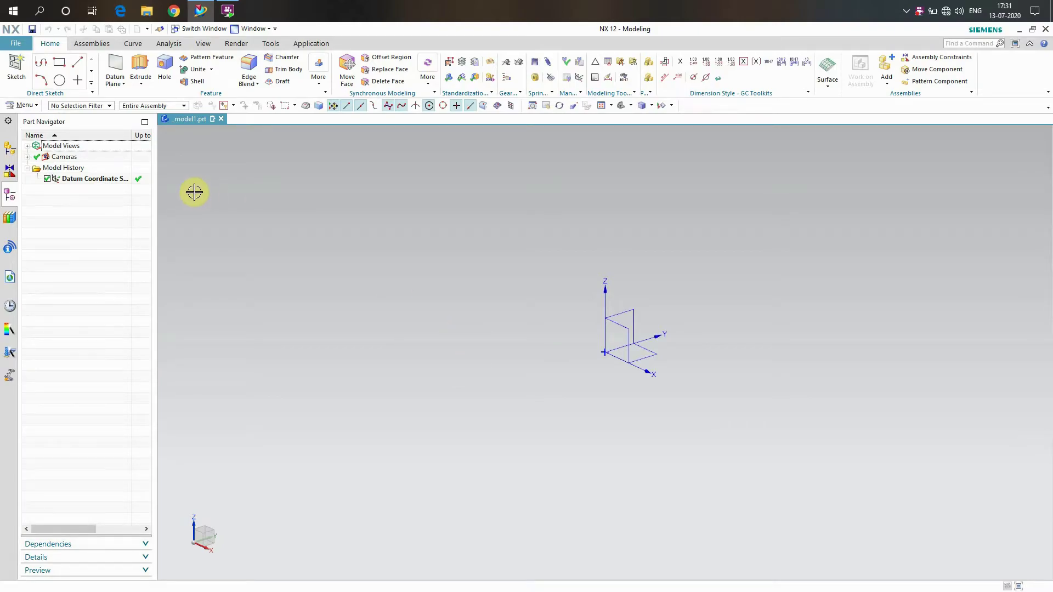
click(17, 67)
click(164, 226)
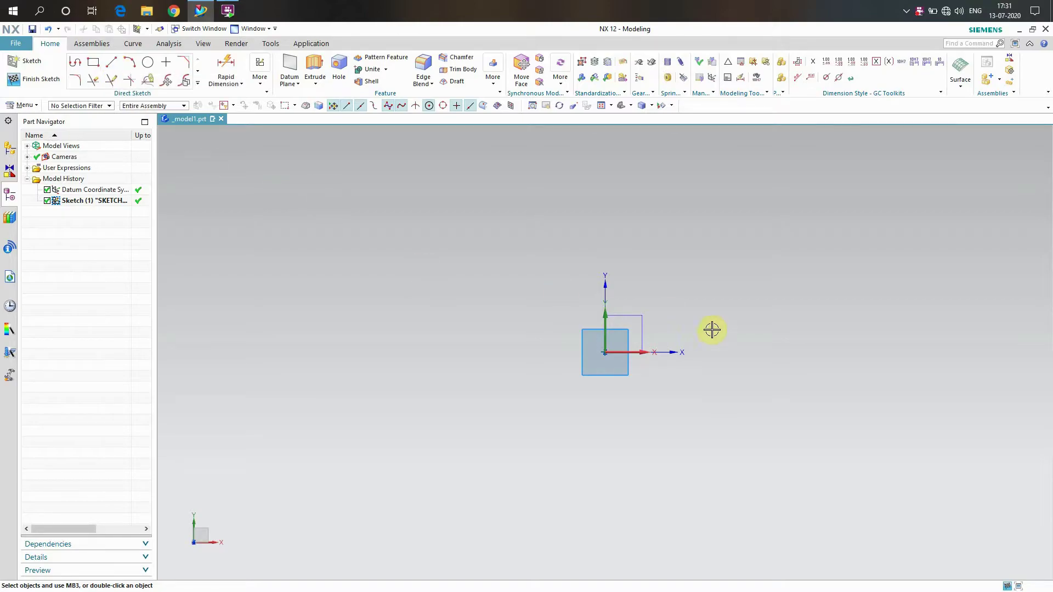
click(737, 352)
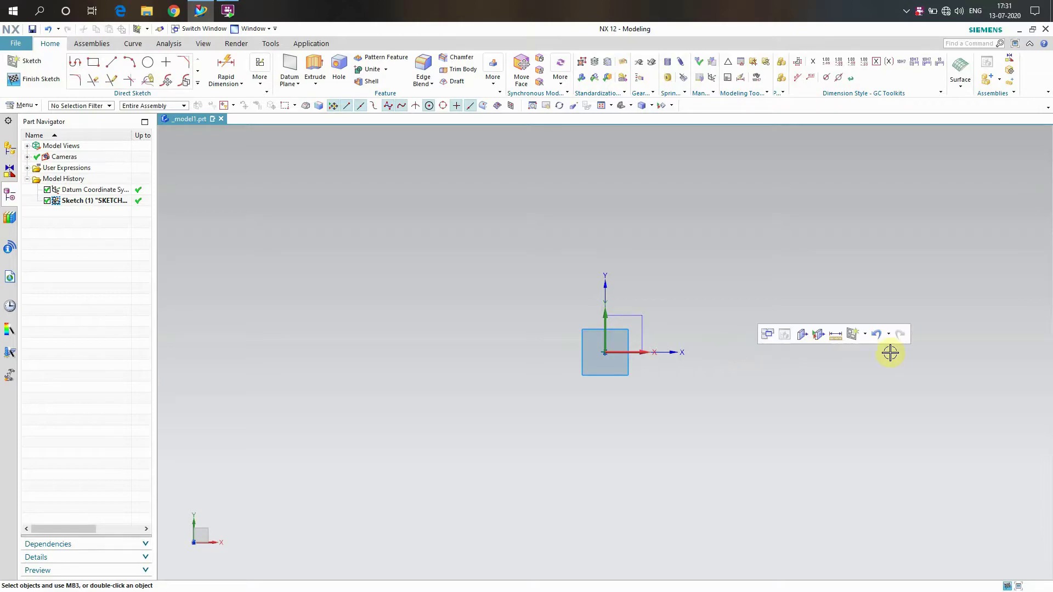
- Draw a 150 mm horizontal line along the X axis and a 50 mm vertical line downward, both starting at the origin
click(112, 70)
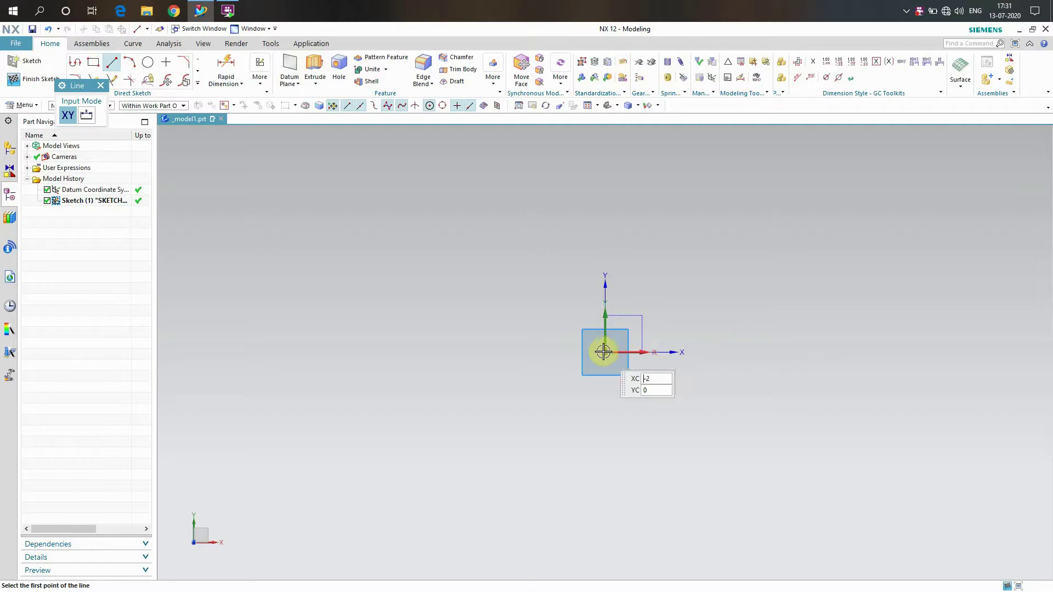
click(605, 353)
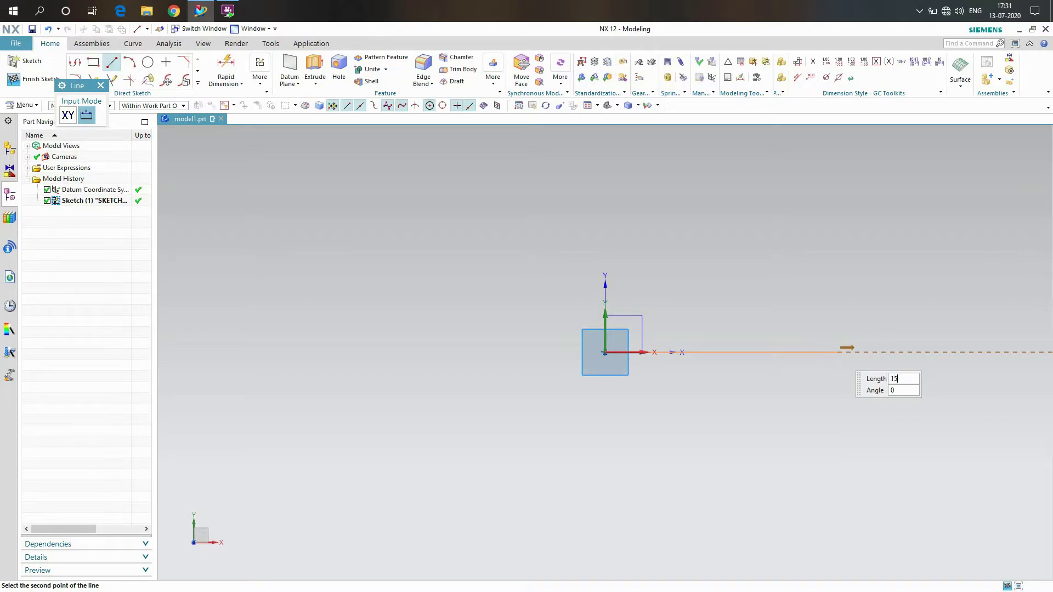
key(Return)
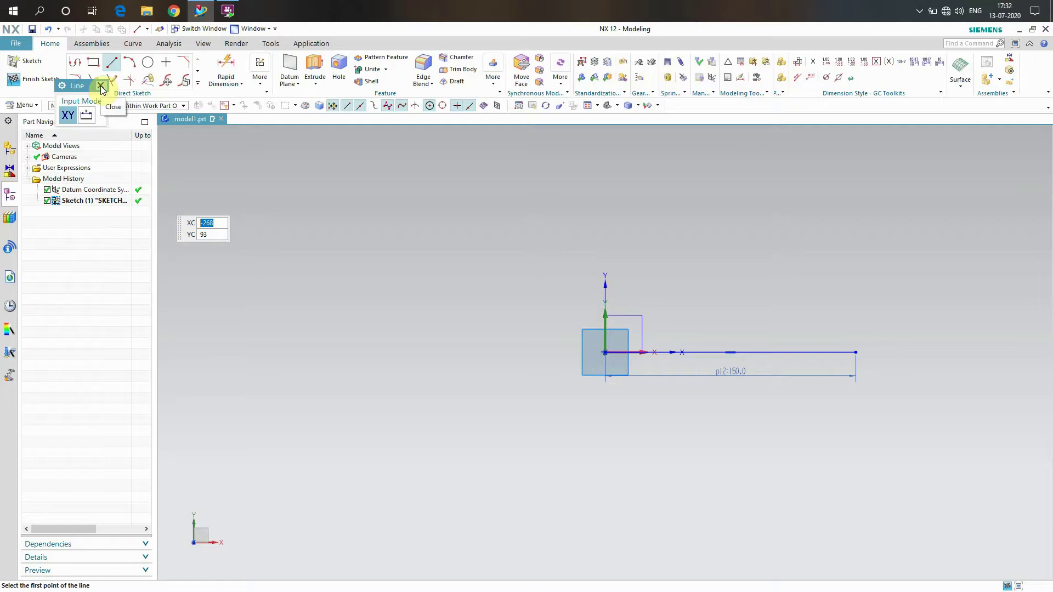
click(604, 358)
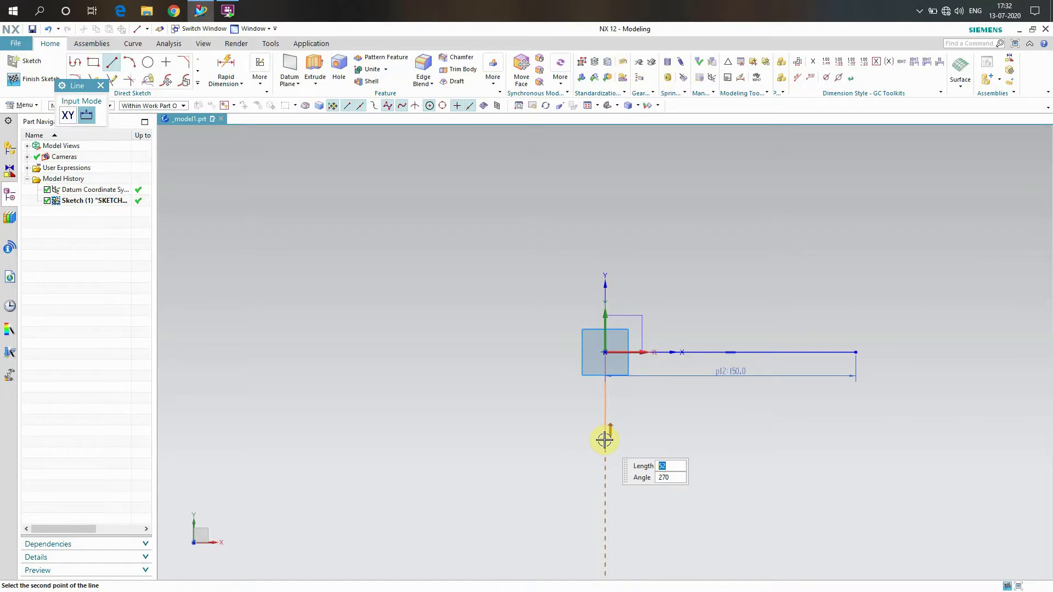
click(604, 436)
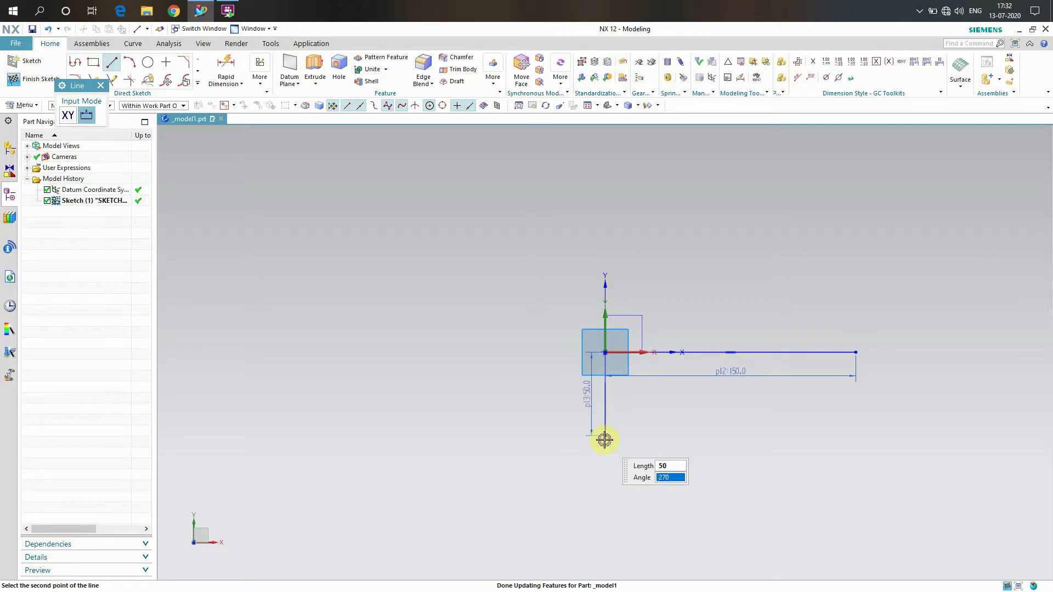
click(102, 87)
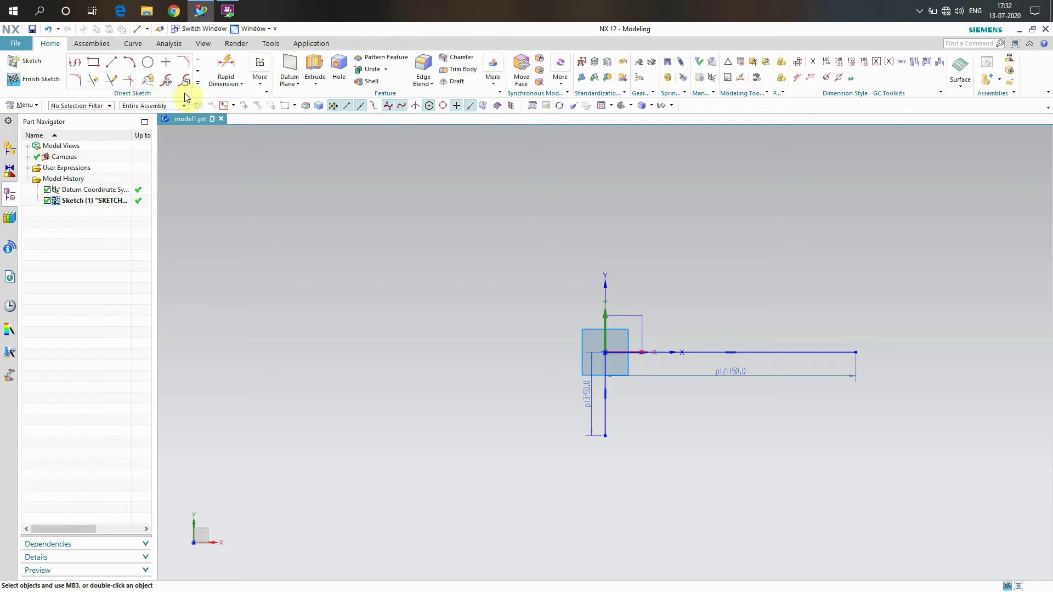
- Draw a three-point arc of about 61 mm radius from the vertical line's lower end to the horizontal line's midpoint, bulging outward
click(130, 65)
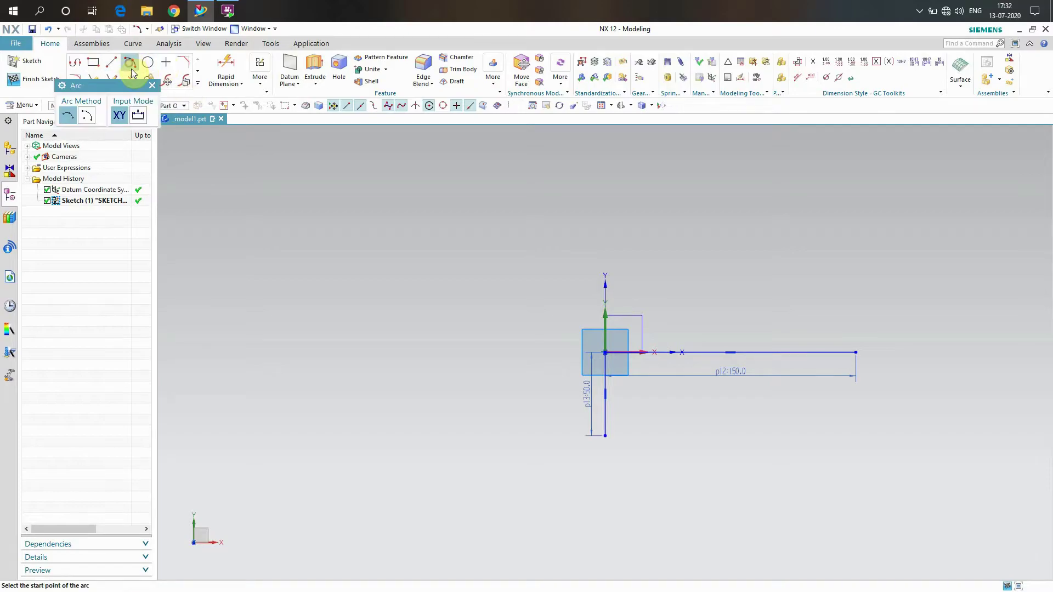
click(603, 435)
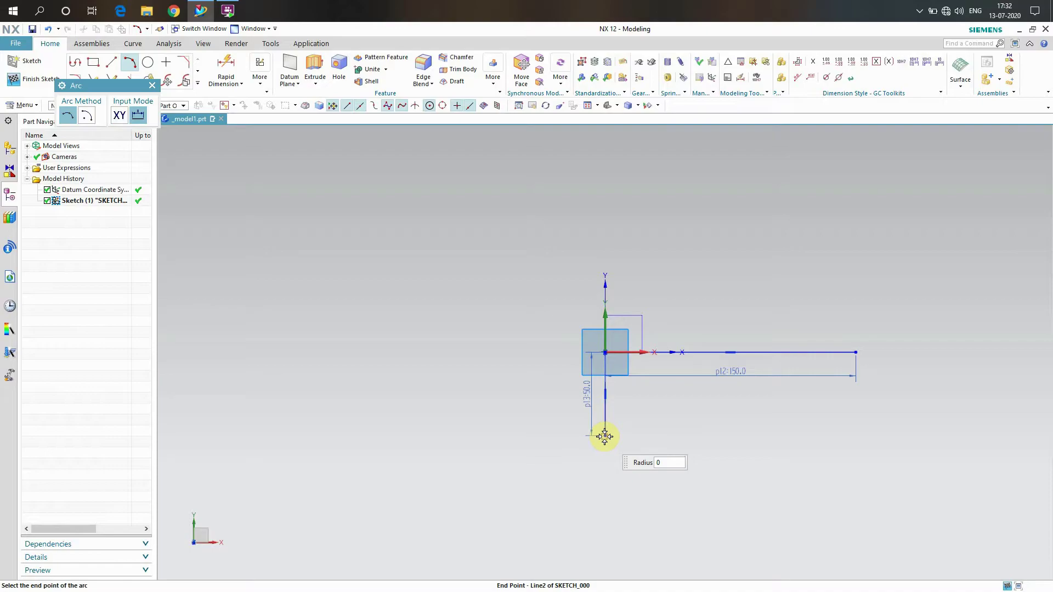
click(730, 352)
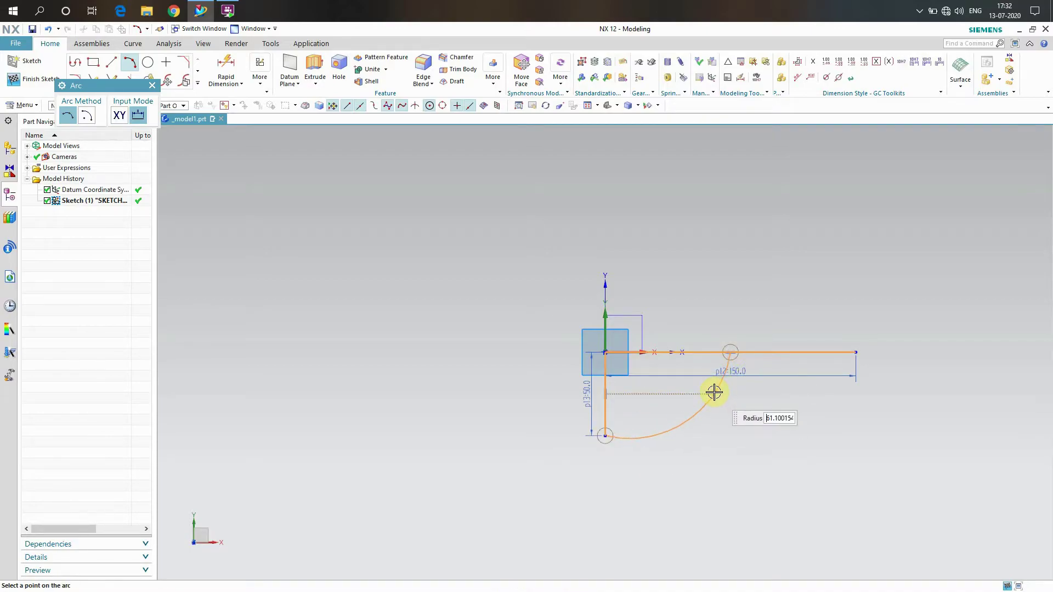
click(713, 392)
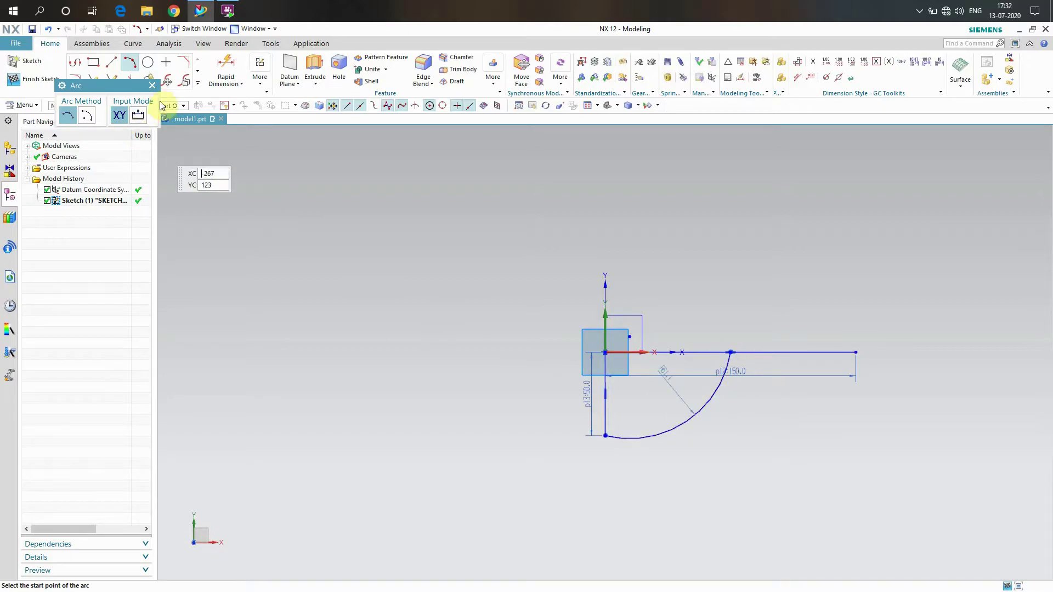
click(153, 86)
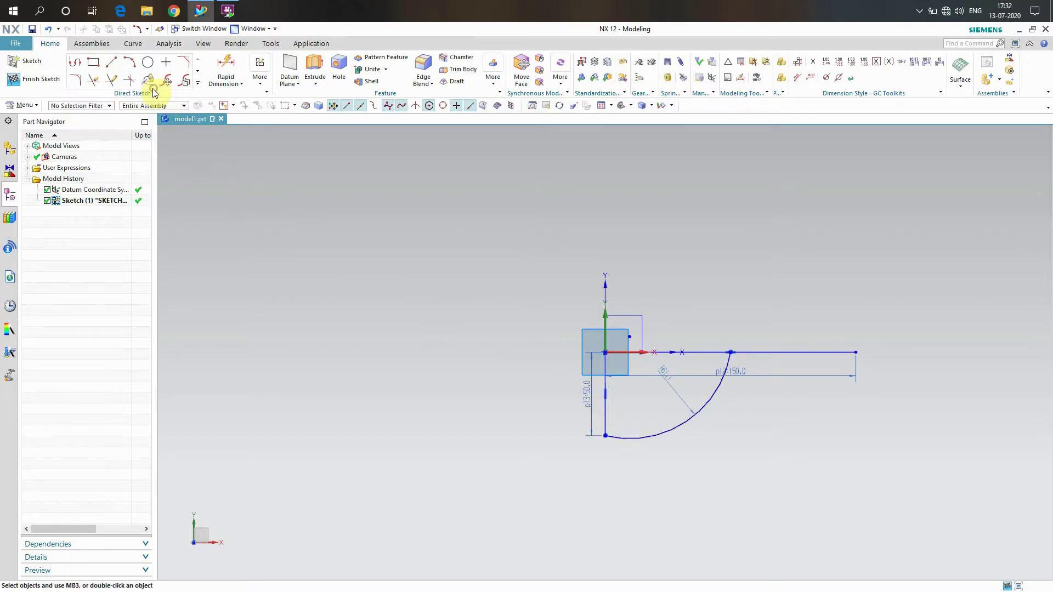
- Trim away the vertical line and the half of the horizontal line between the origin and the arc
click(95, 84)
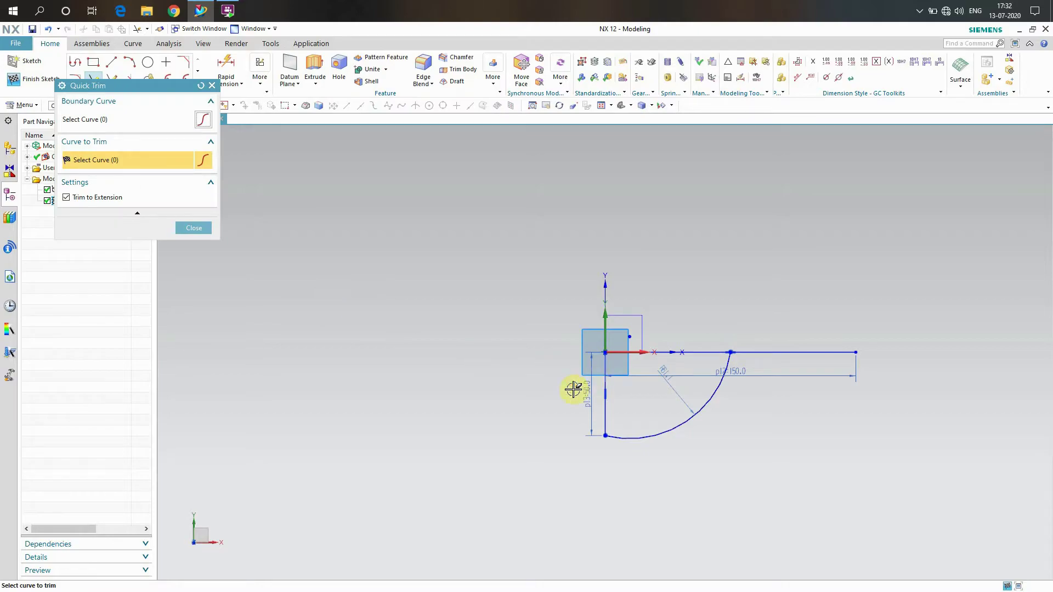
drag(686, 311, 686, 308)
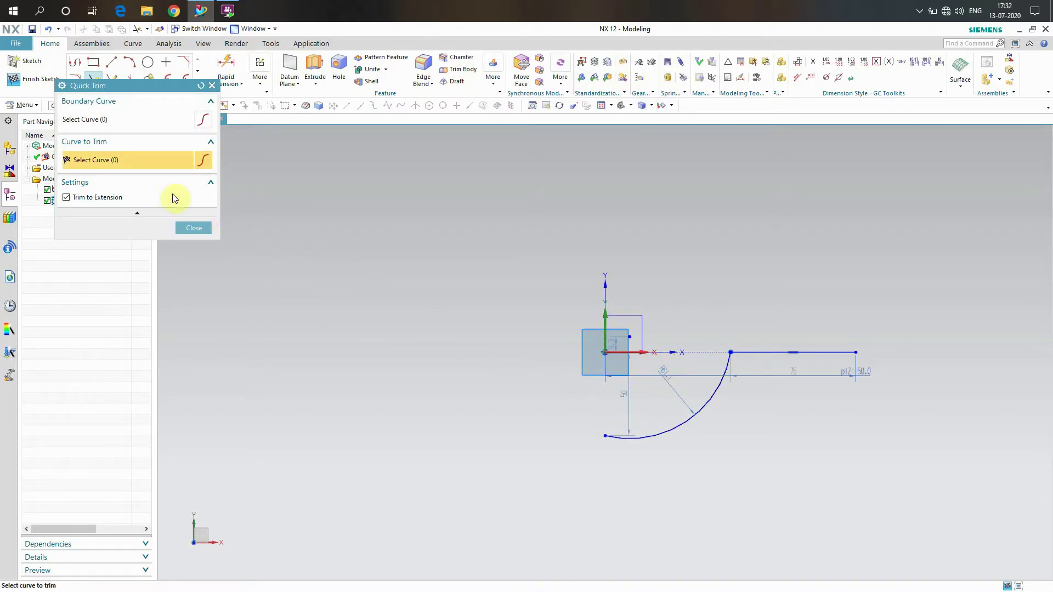
click(202, 229)
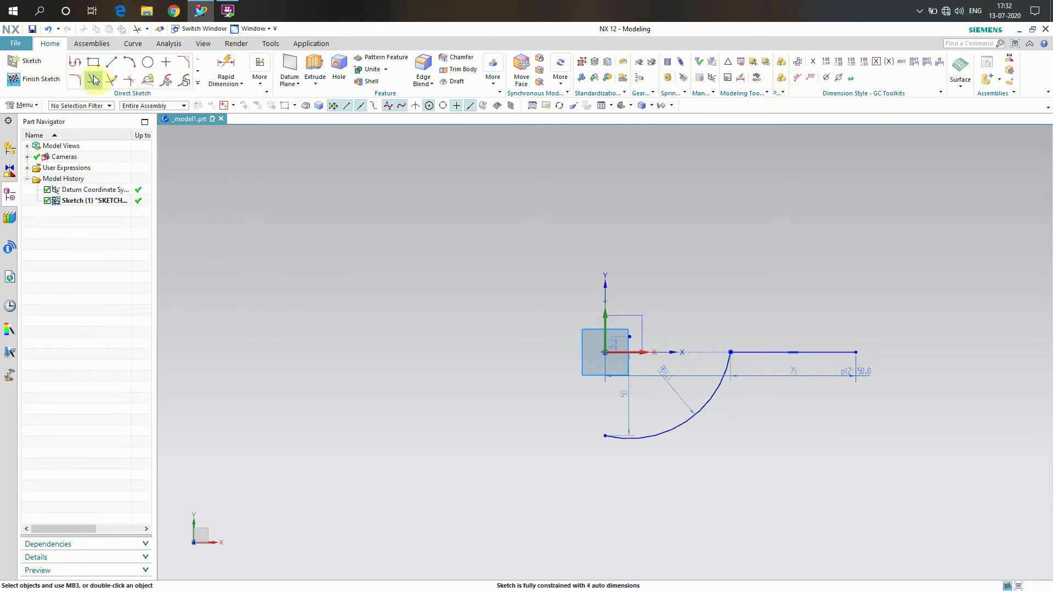
- Offset the connected arc and horizontal line by 5 mm toward the upper, inner side, with one copy
click(197, 82)
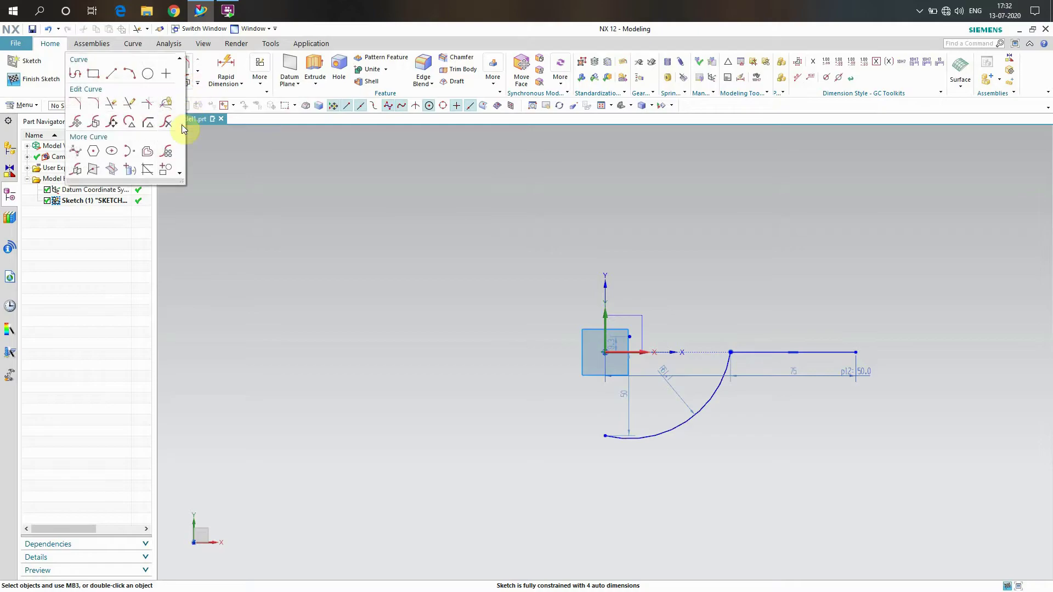
click(155, 153)
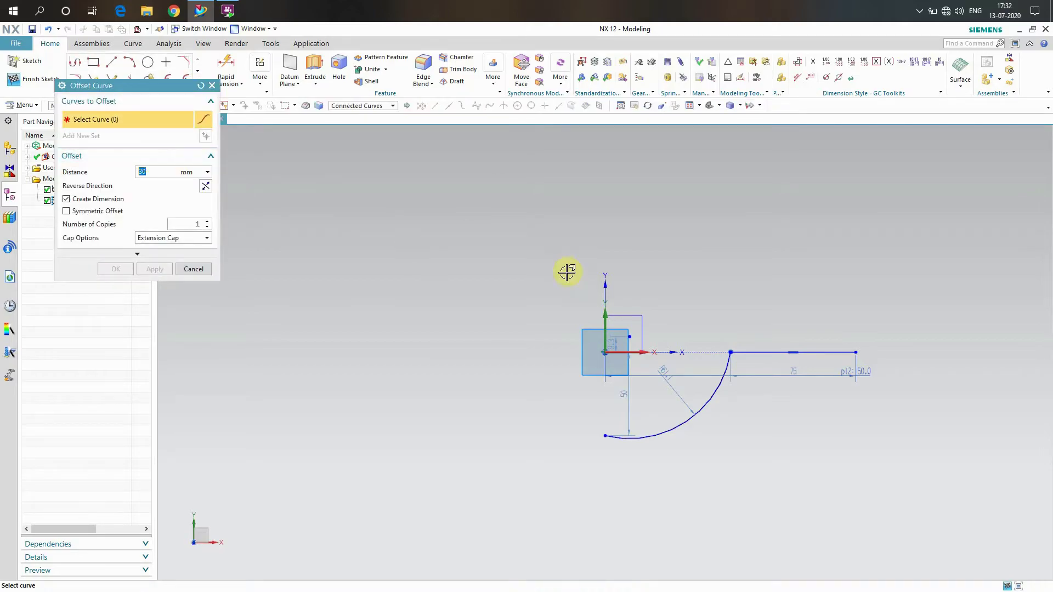
click(153, 172)
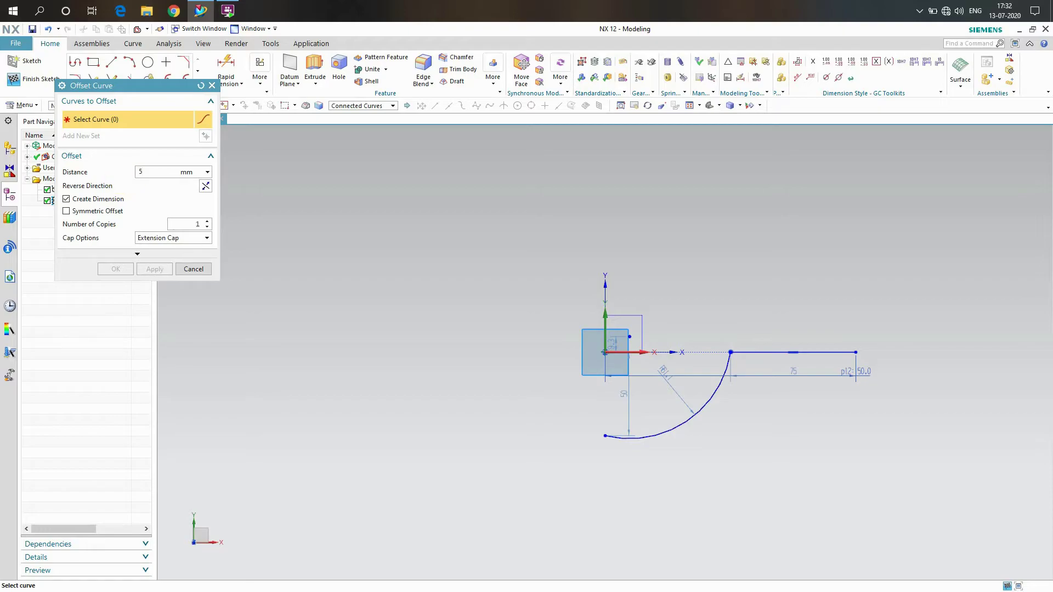
click(825, 353)
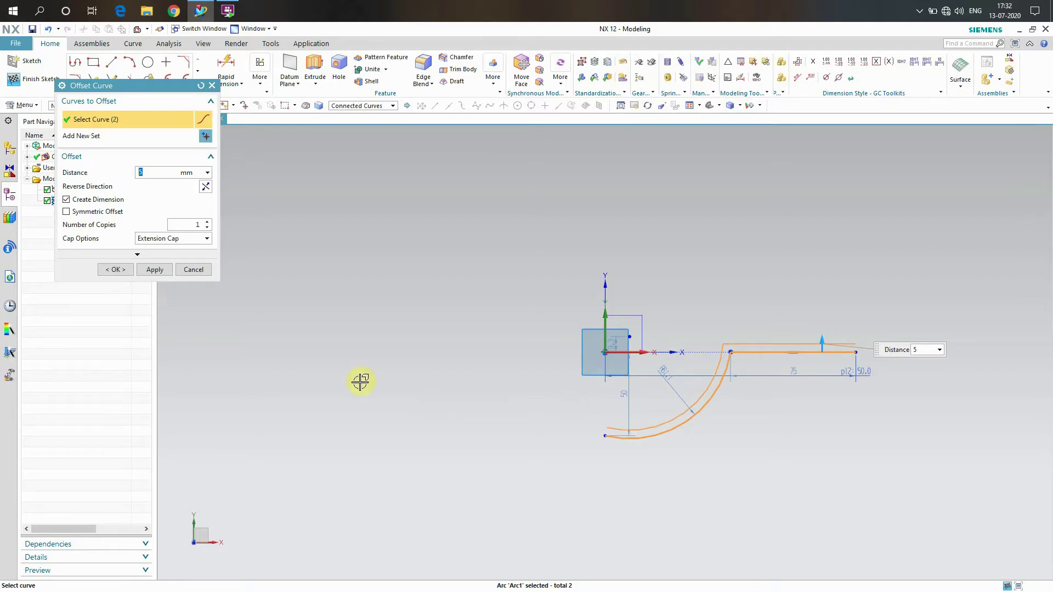
click(154, 269)
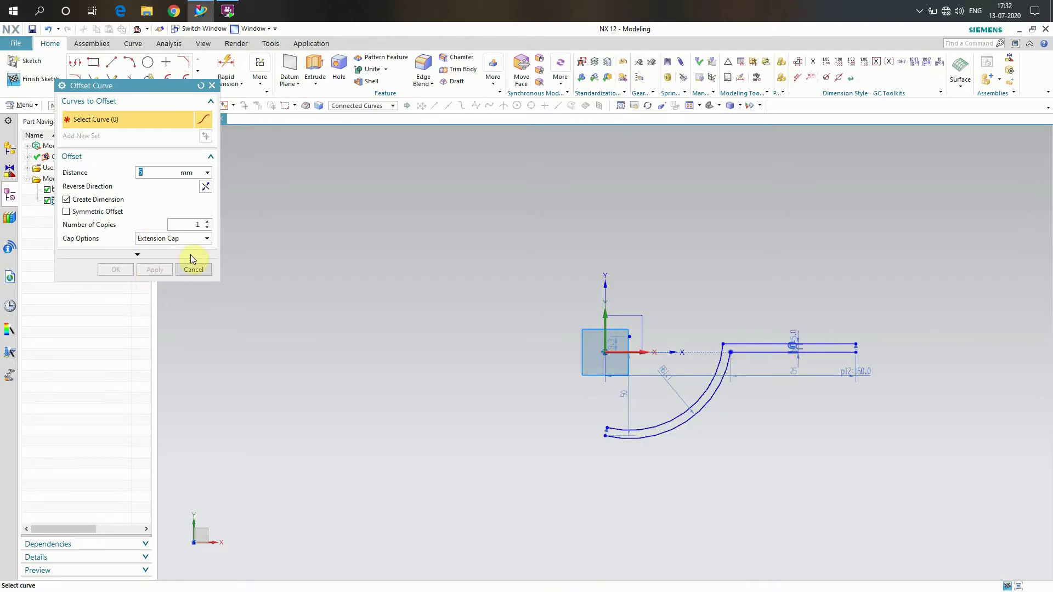
click(196, 273)
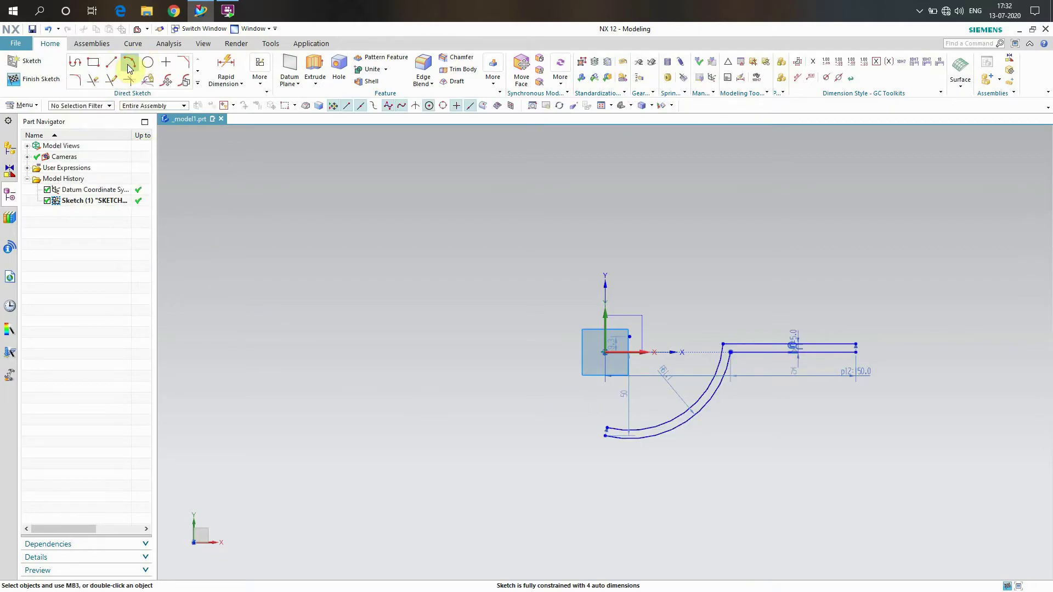
- Close the free end of the two curved edges with an outward three-point arc of about 2.5 mm radius
click(130, 67)
scroll(600, 403, up, 2)
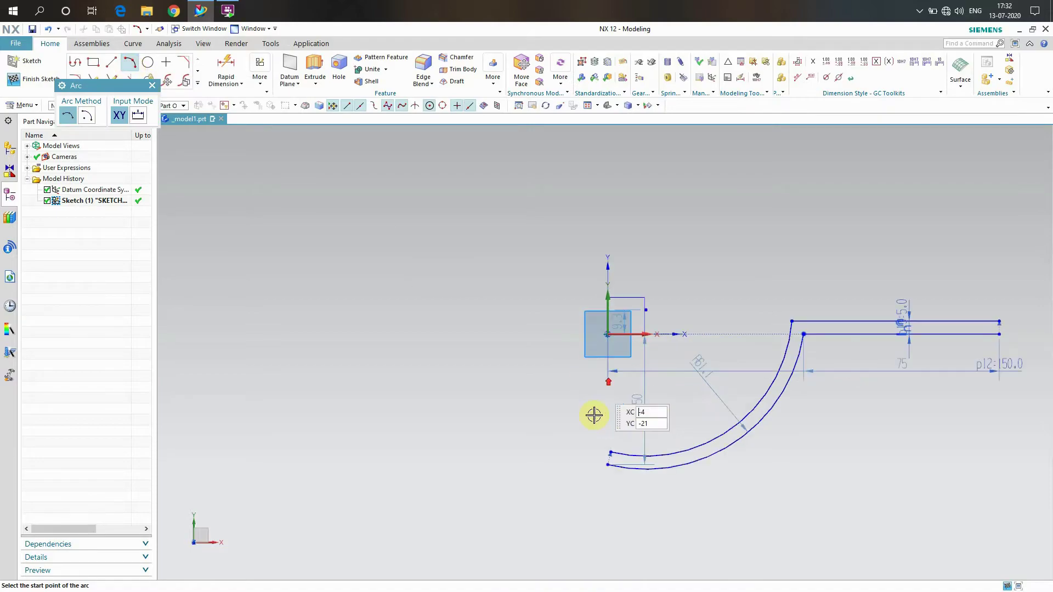
scroll(630, 501, up, 6)
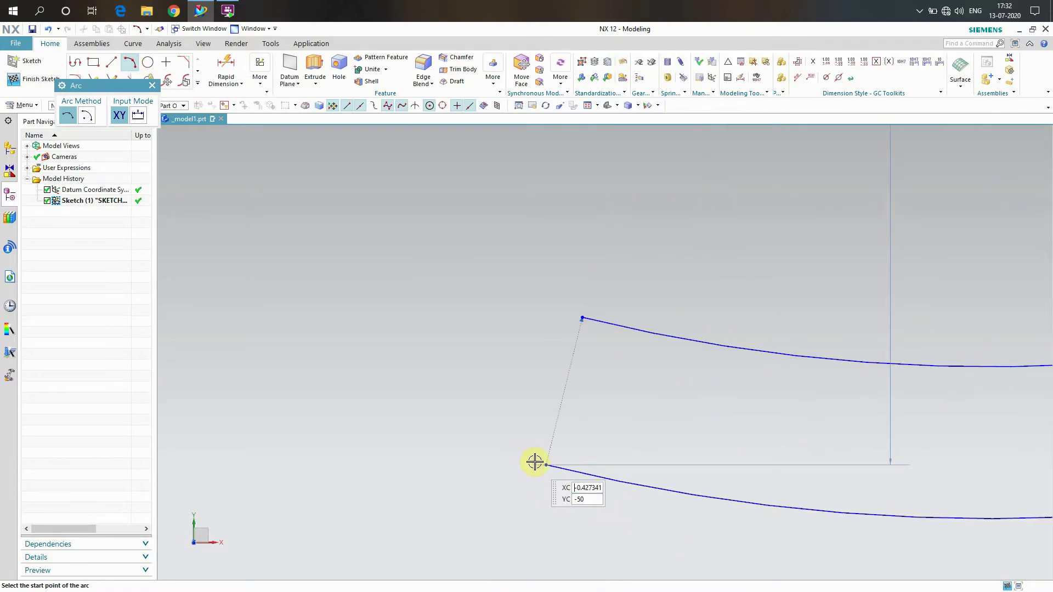
click(543, 464)
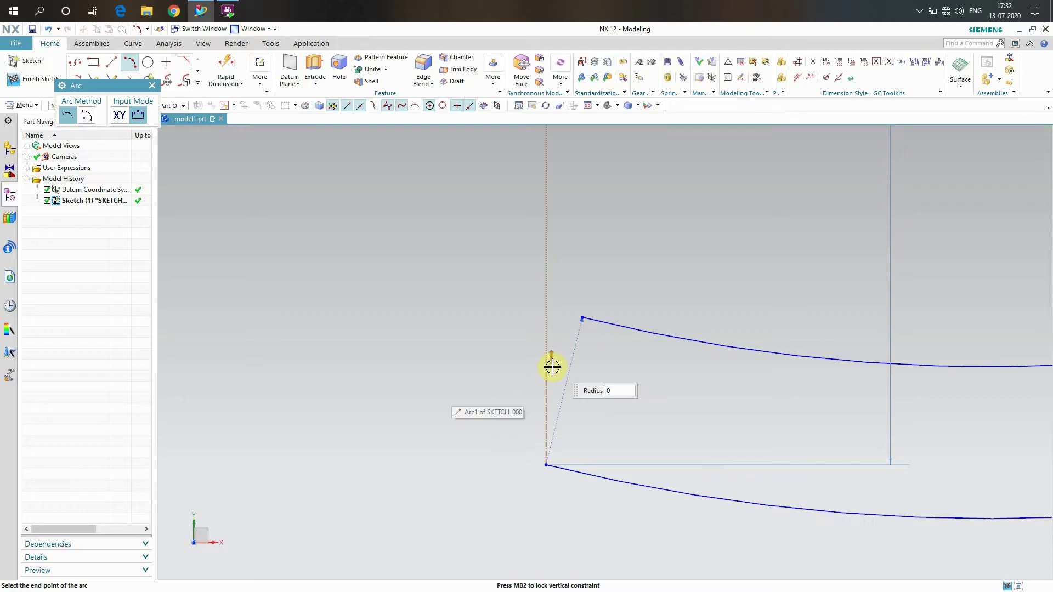
click(582, 317)
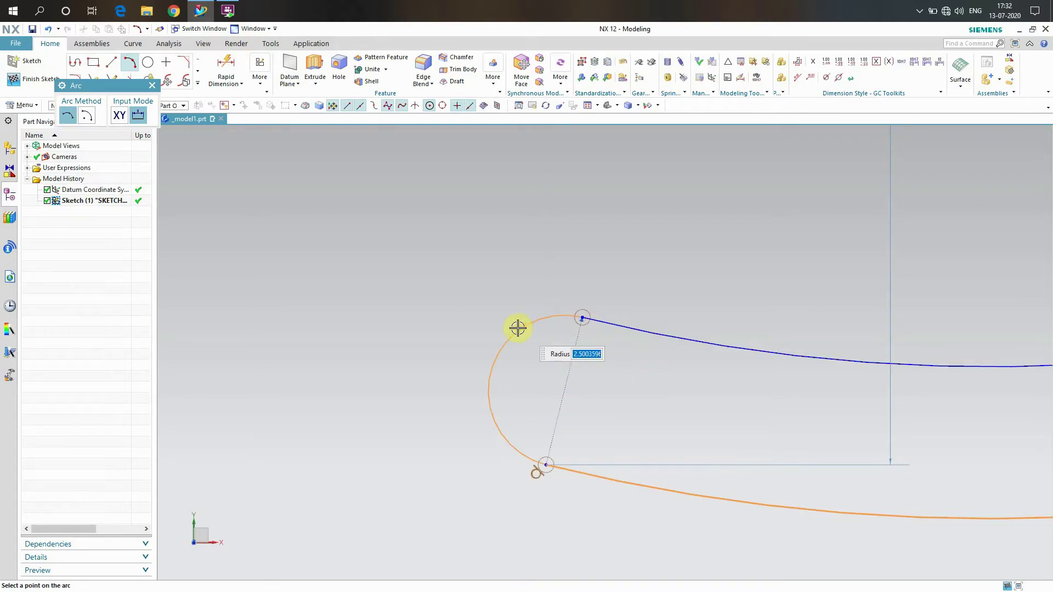
click(518, 328)
scroll(428, 426, down, 5)
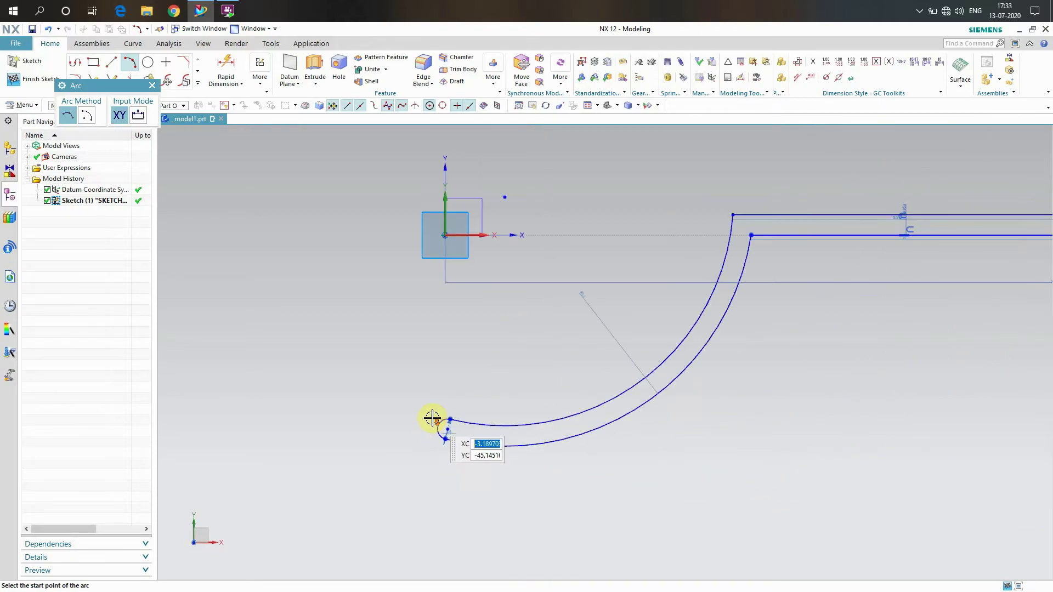
- Close the free end of the two straight edges with an outward three-point arc of about 2.6 mm radius
scroll(379, 466, down, 3)
scroll(571, 376, up, 5)
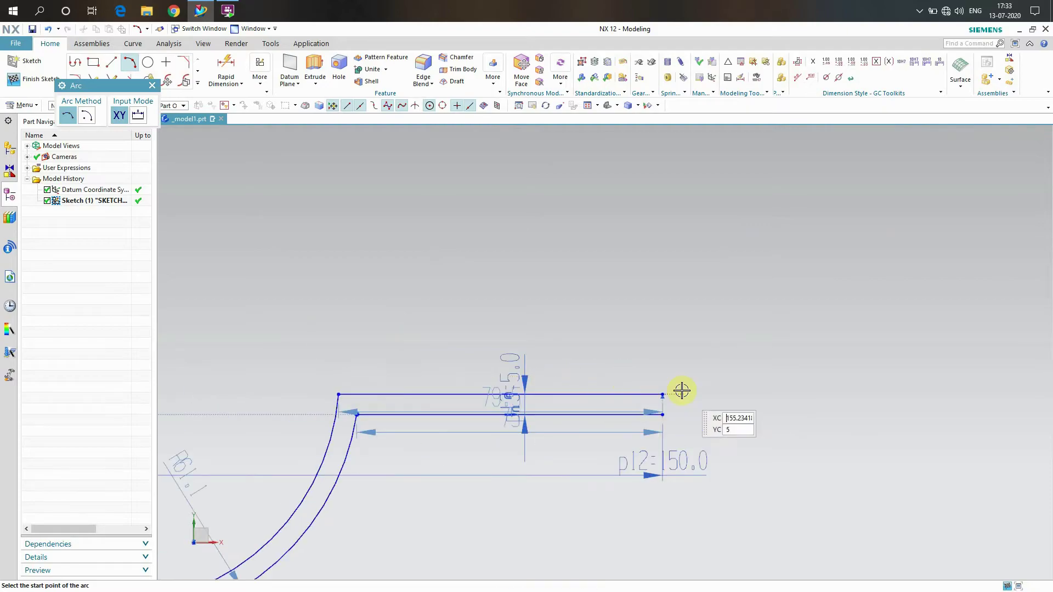
click(630, 392)
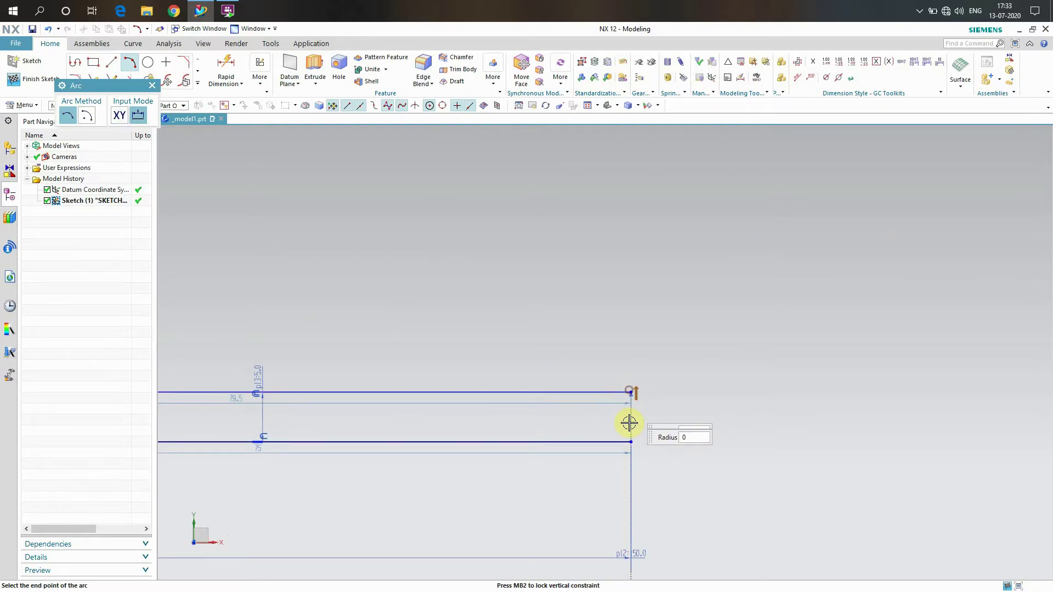
click(630, 442)
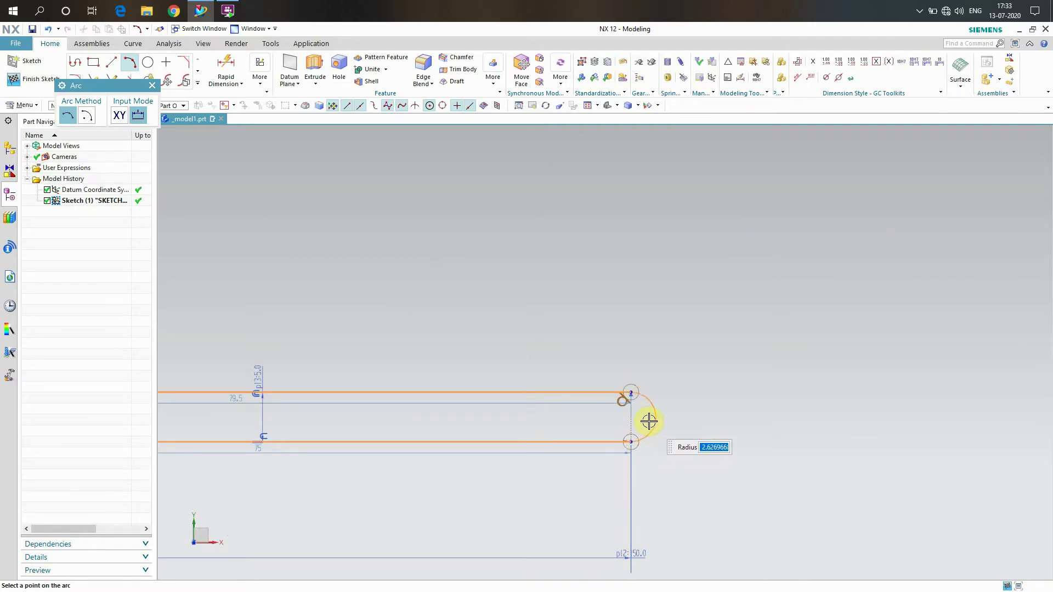
click(647, 421)
scroll(778, 351, down, 5)
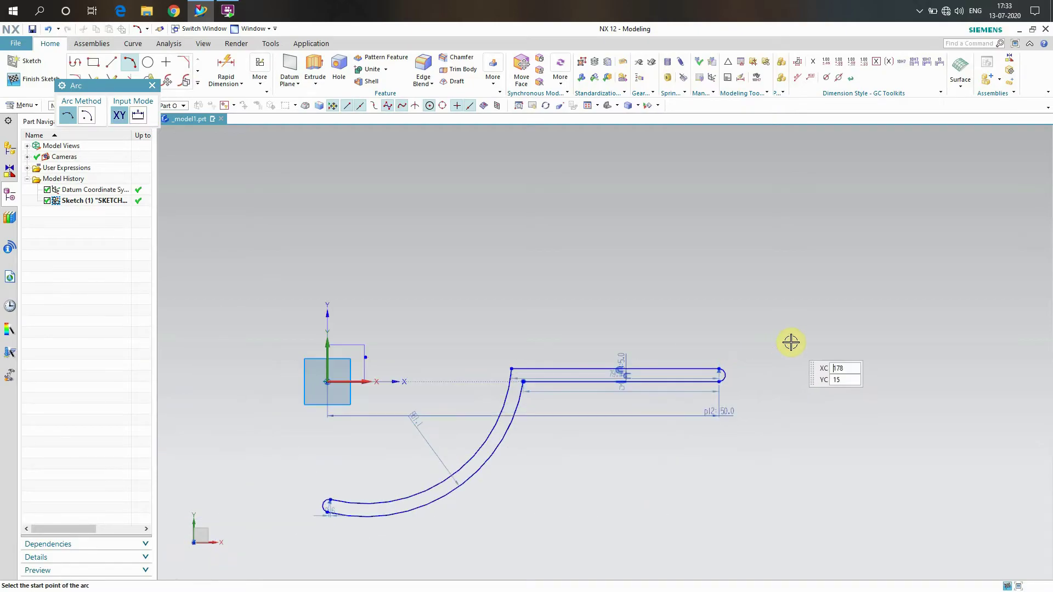
click(152, 87)
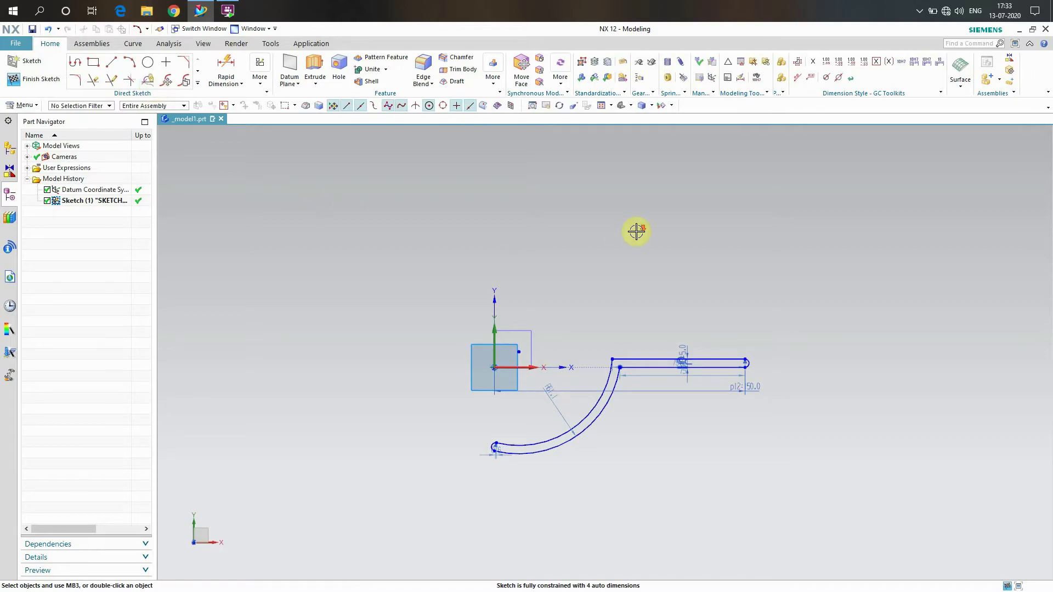
- Finish the sketch of the closed, round-ended profile
click(37, 79)
right_click(323, 244)
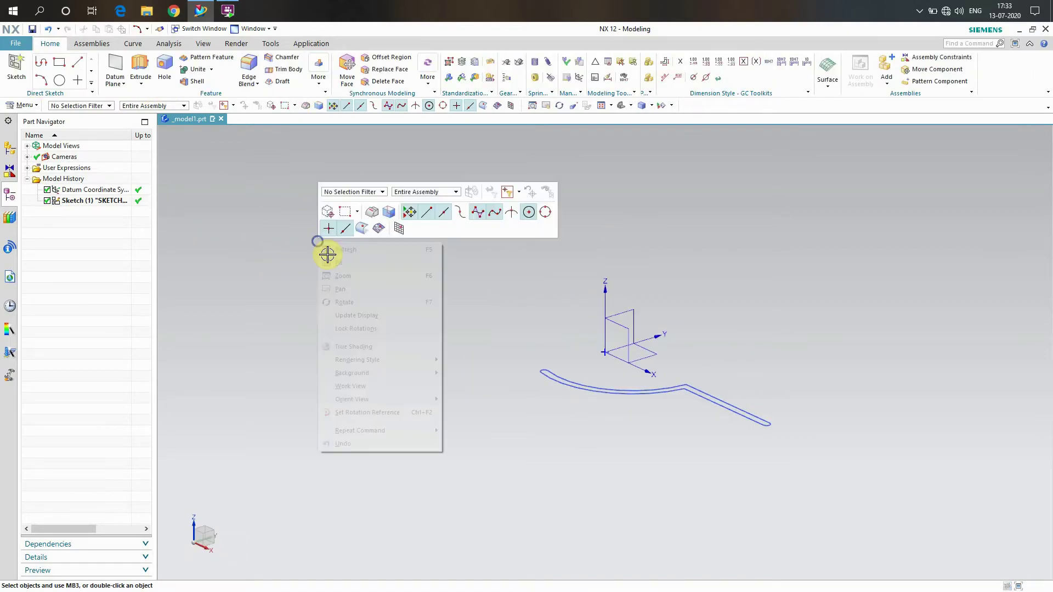
click(356, 308)
mouse_move(411, 360)
mouse_down()
mouse_move(425, 367)
mouse_move(422, 350)
mouse_move(488, 359)
mouse_move(472, 424)
mouse_move(490, 426)
mouse_up()
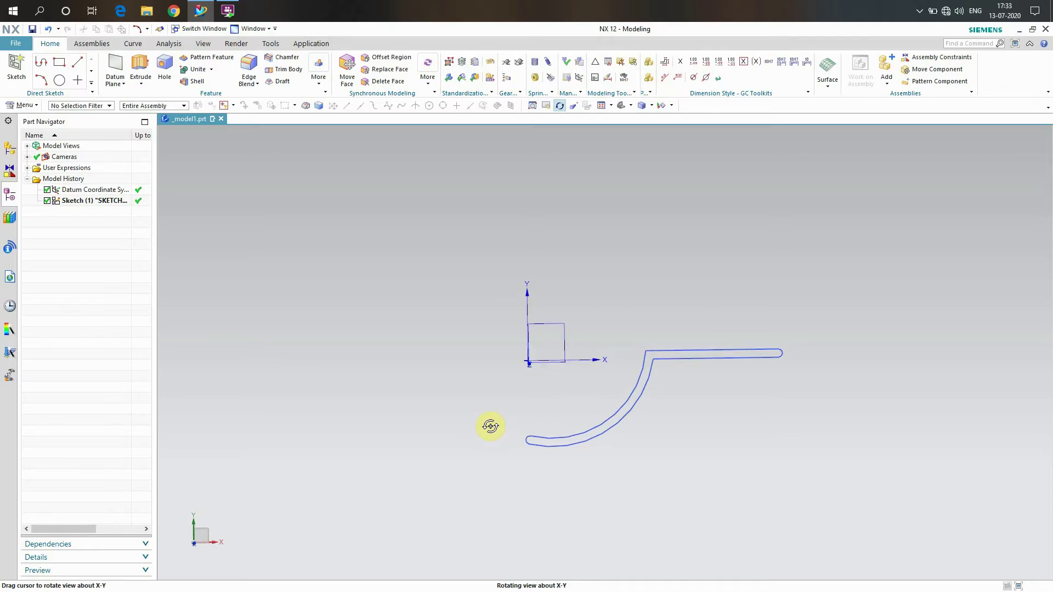
- Start a Revolve using all curves of the closed, round-ended profile as the section
right_click(428, 238)
click(468, 302)
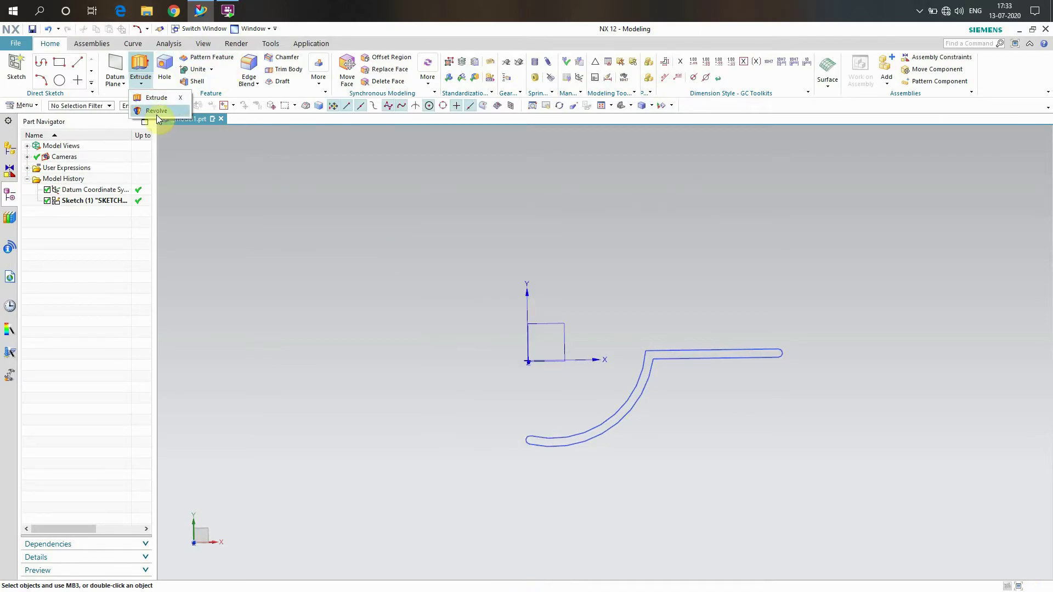
click(156, 111)
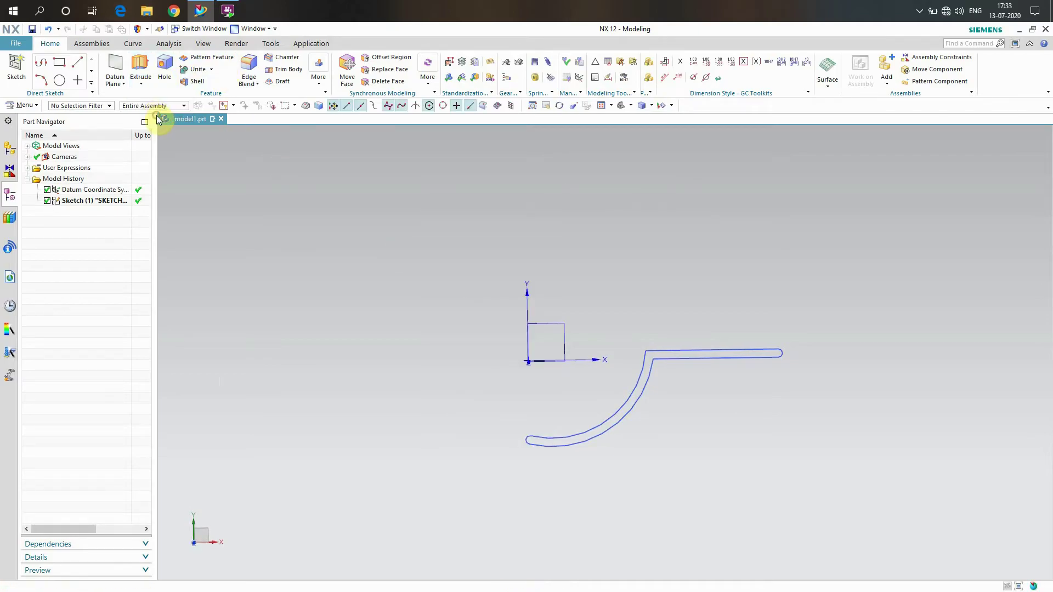
click(681, 348)
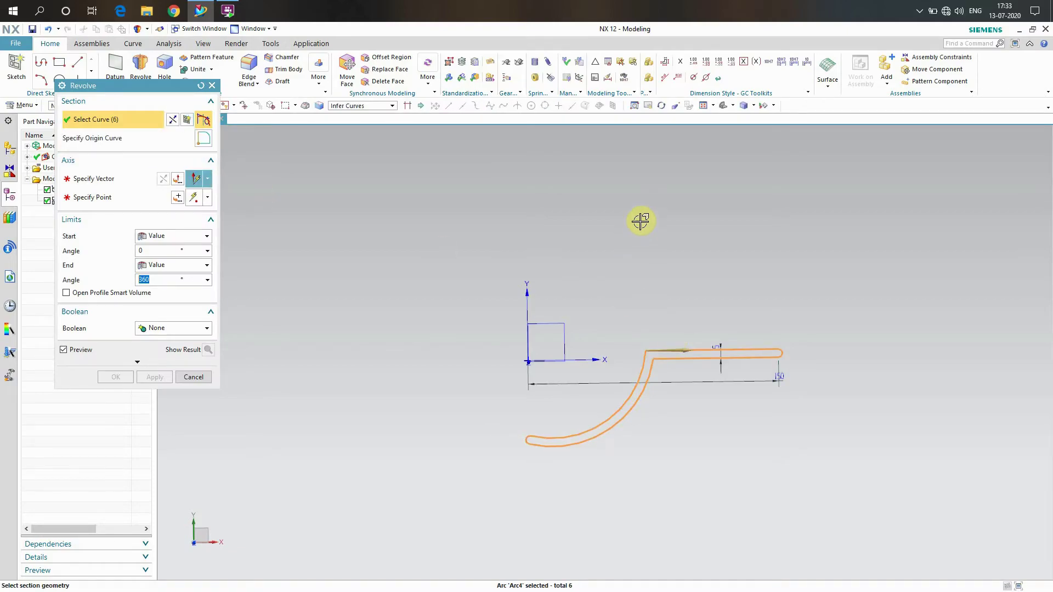
scroll(640, 221, down, 1)
scroll(619, 381, up, 1)
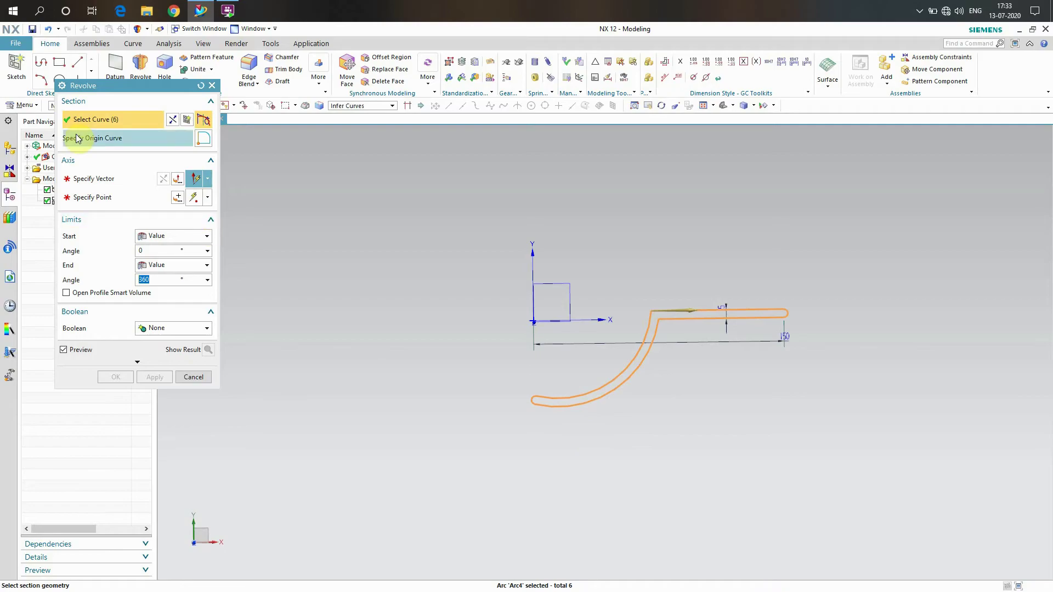
- Define the revolve axis along the Y direction through the point on the rounded free end of the profile's curved section
click(89, 184)
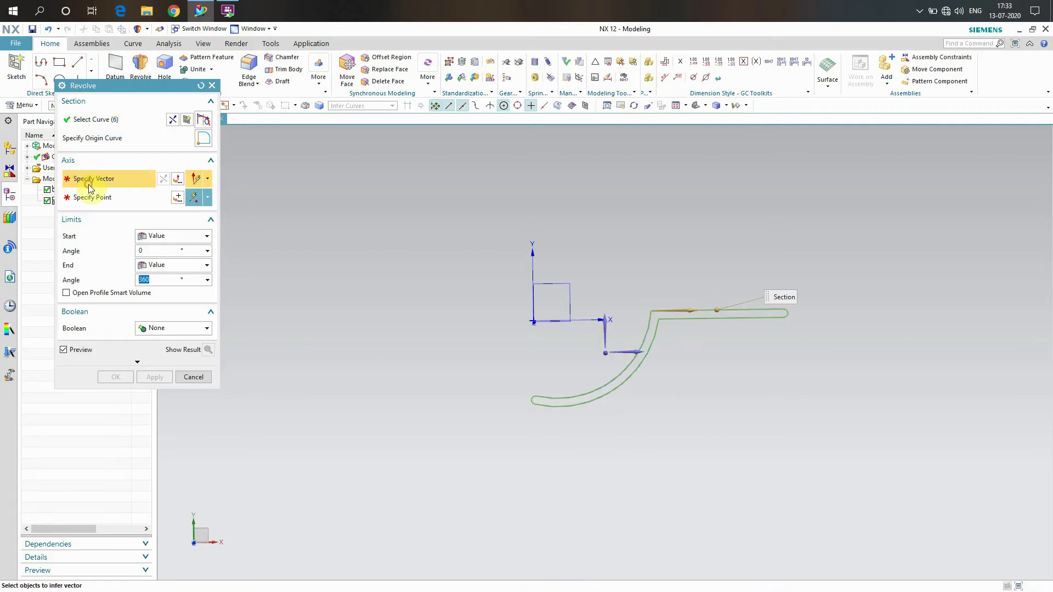
click(607, 318)
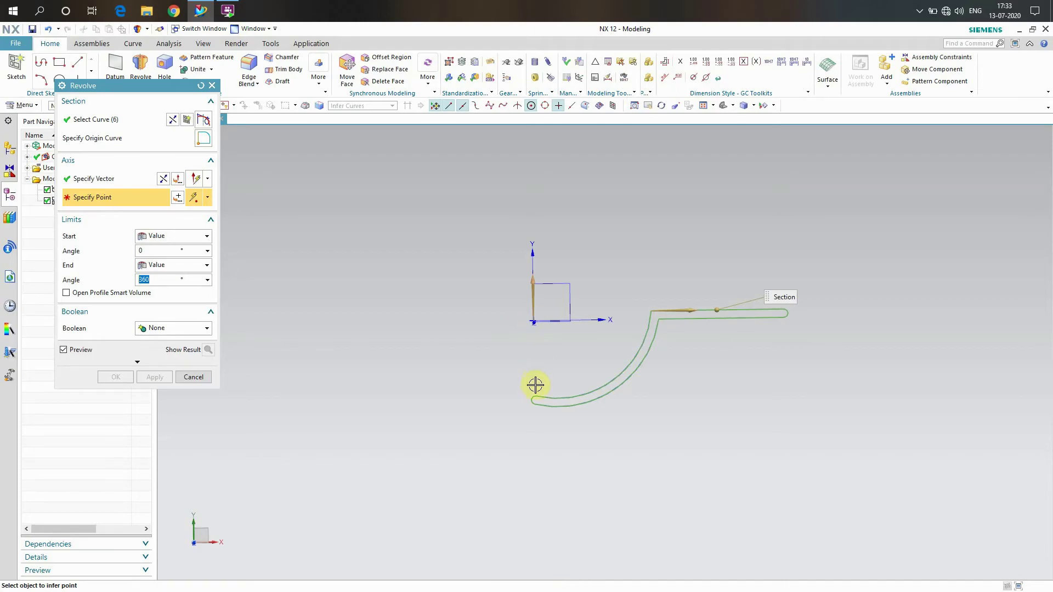
scroll(535, 393, up, 1)
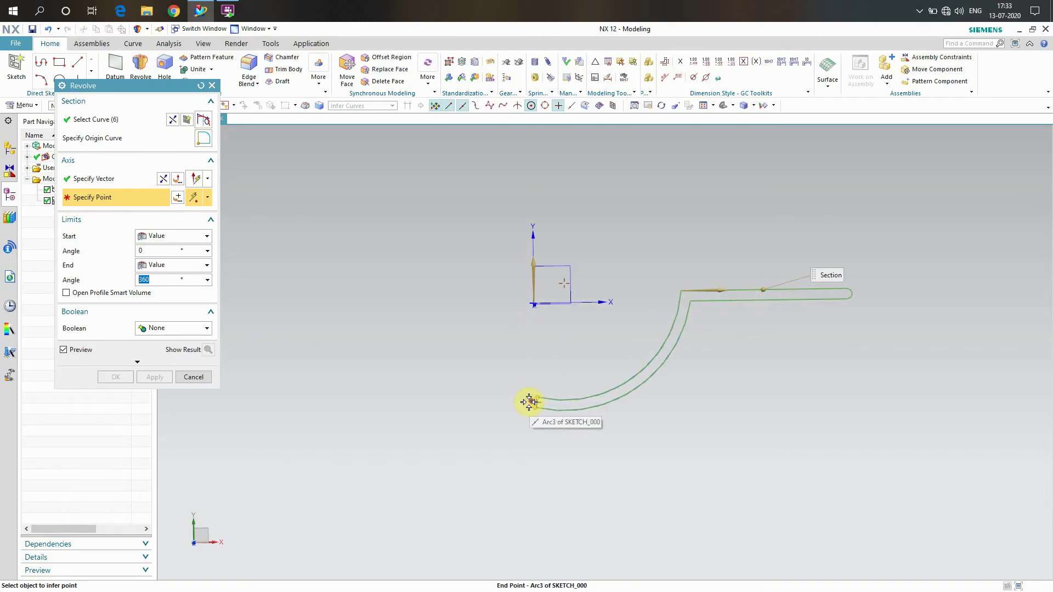
click(530, 401)
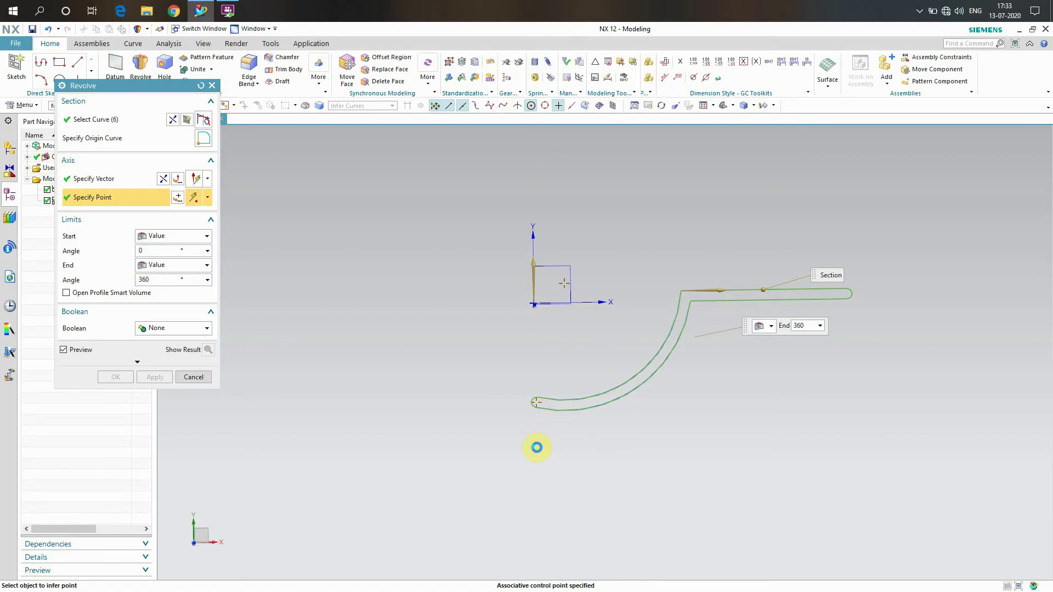
scroll(536, 448, down, 3)
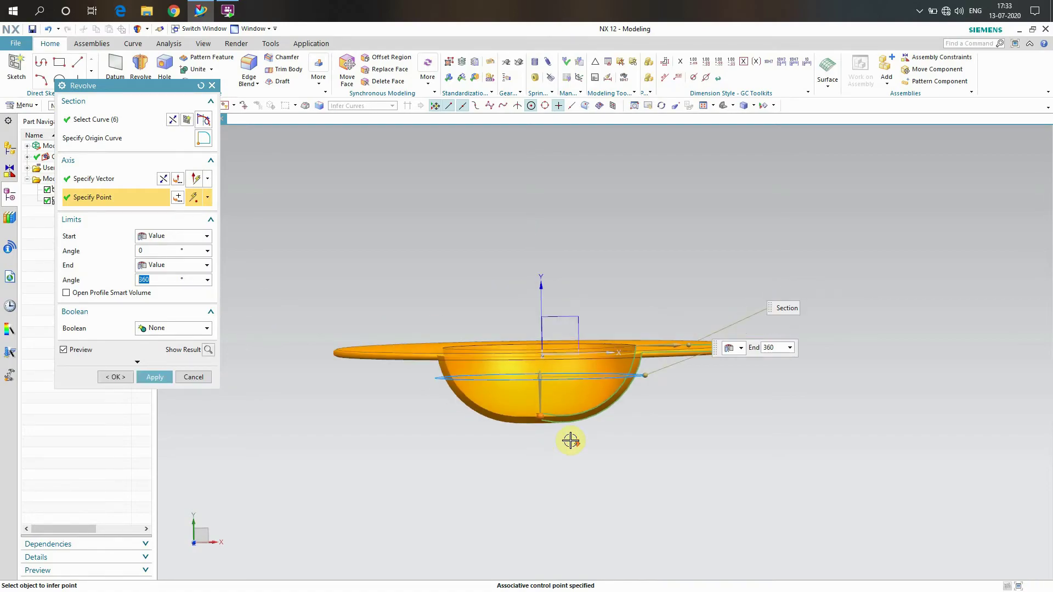
- Create the revolved body from 0 to 360° with no Boolean, and finish the Revolve command
right_click(315, 208)
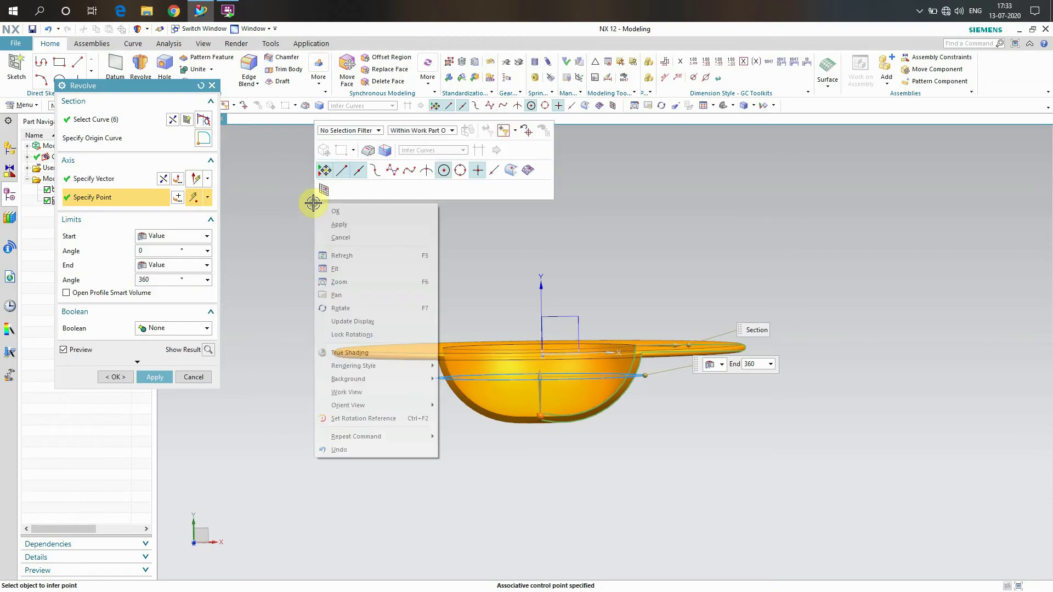
click(345, 305)
drag(394, 232, 596, 264)
right_click(278, 181)
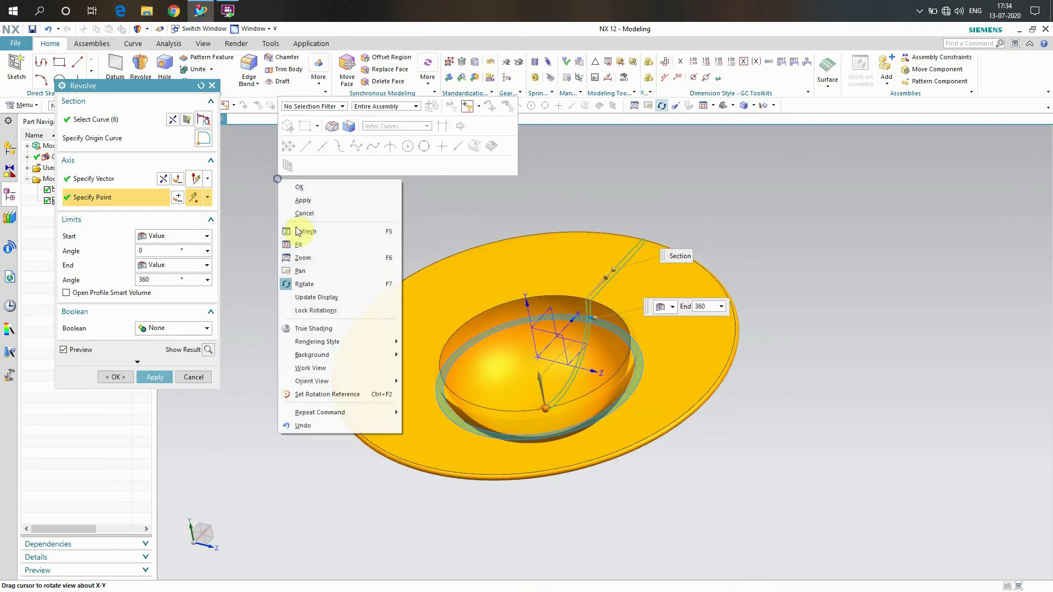
click(304, 287)
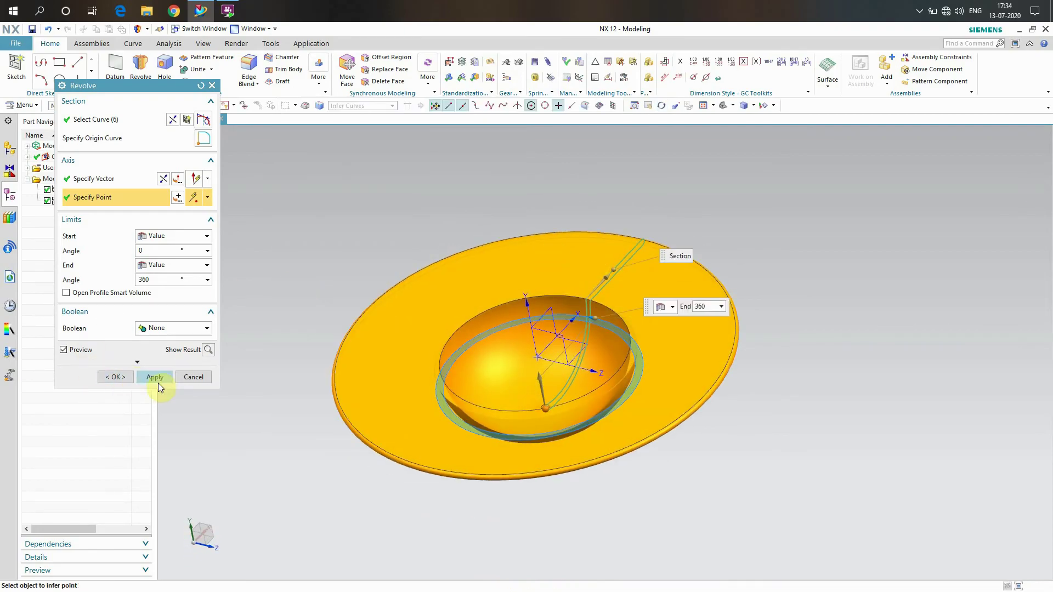
click(158, 377)
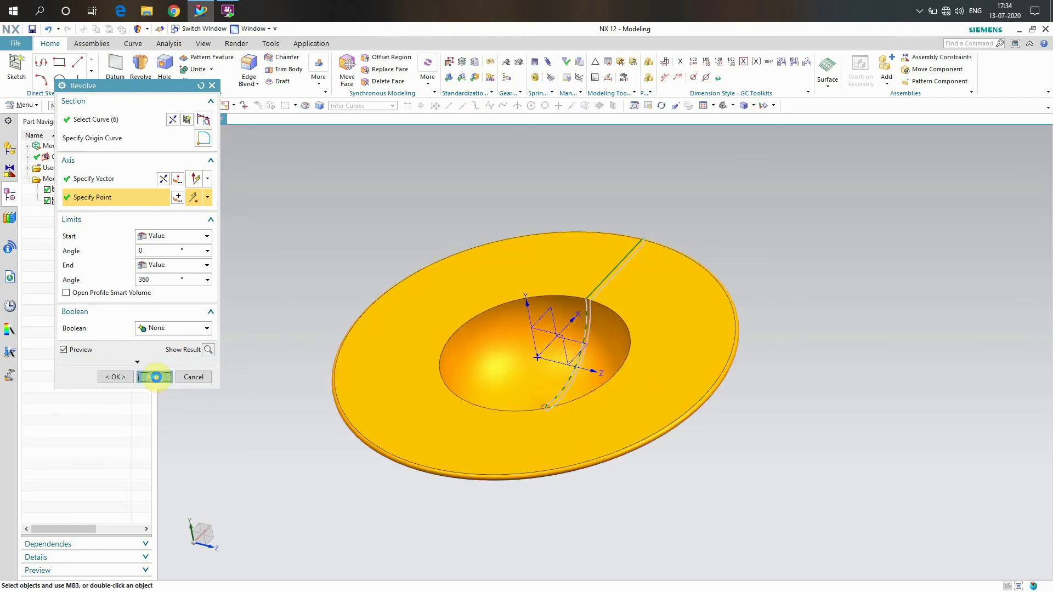
click(193, 377)
- Examine the revolved bowl and its flat rim from different angles
scroll(431, 283, down, 2)
right_click(314, 226)
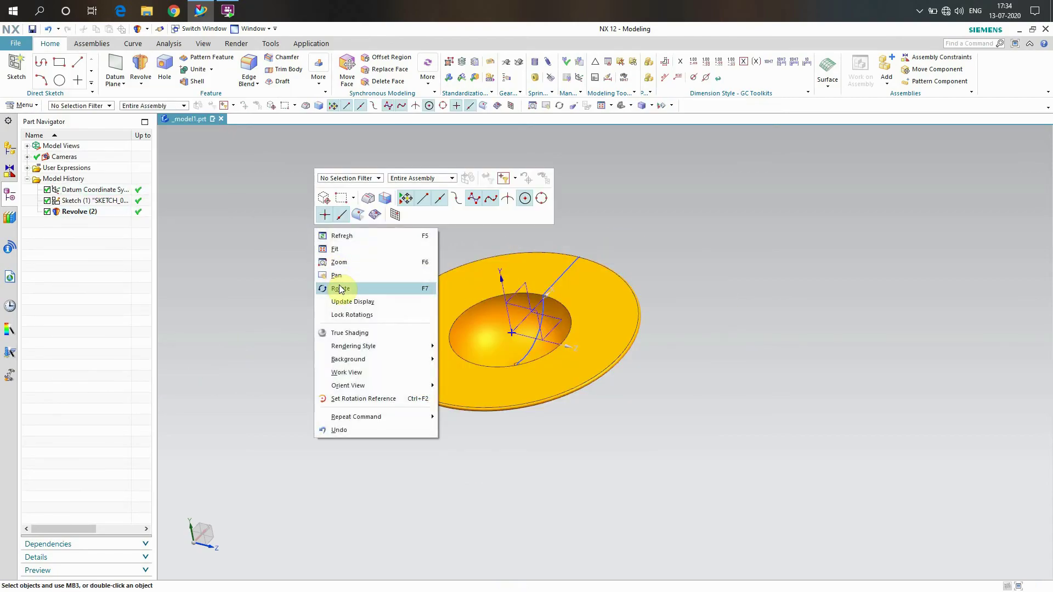
click(340, 347)
drag(297, 332, 551, 321)
right_click(205, 240)
click(215, 293)
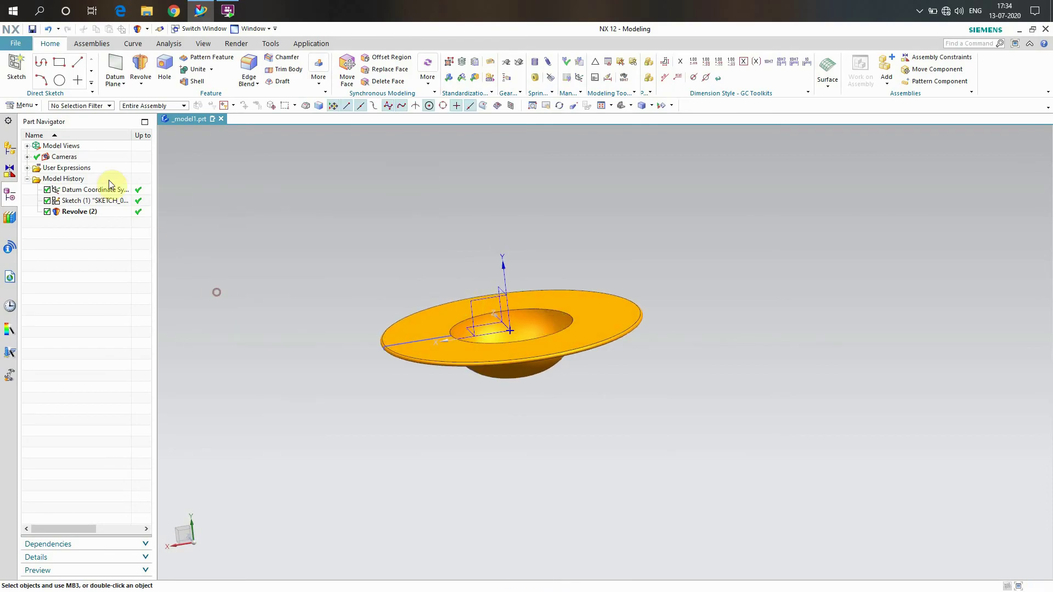